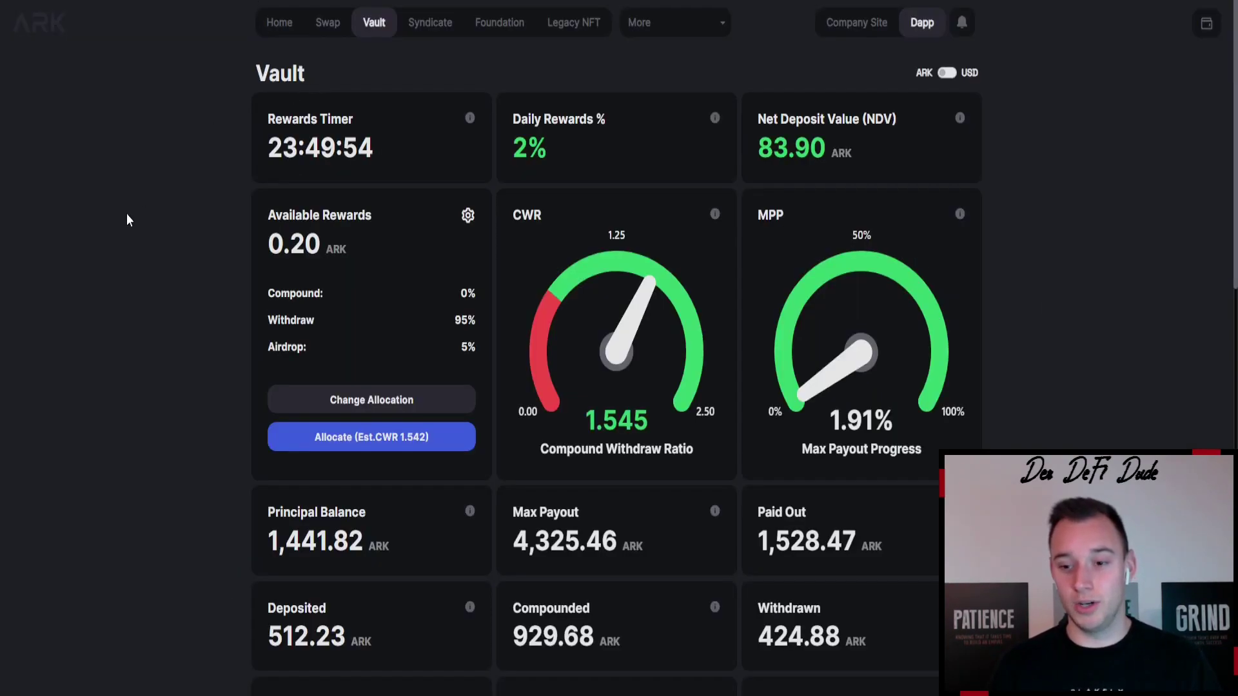
pyautogui.scroll(-1, 126, 214)
pyautogui.scroll(-1, 354, 450)
pyautogui.scroll(2, 363, 450)
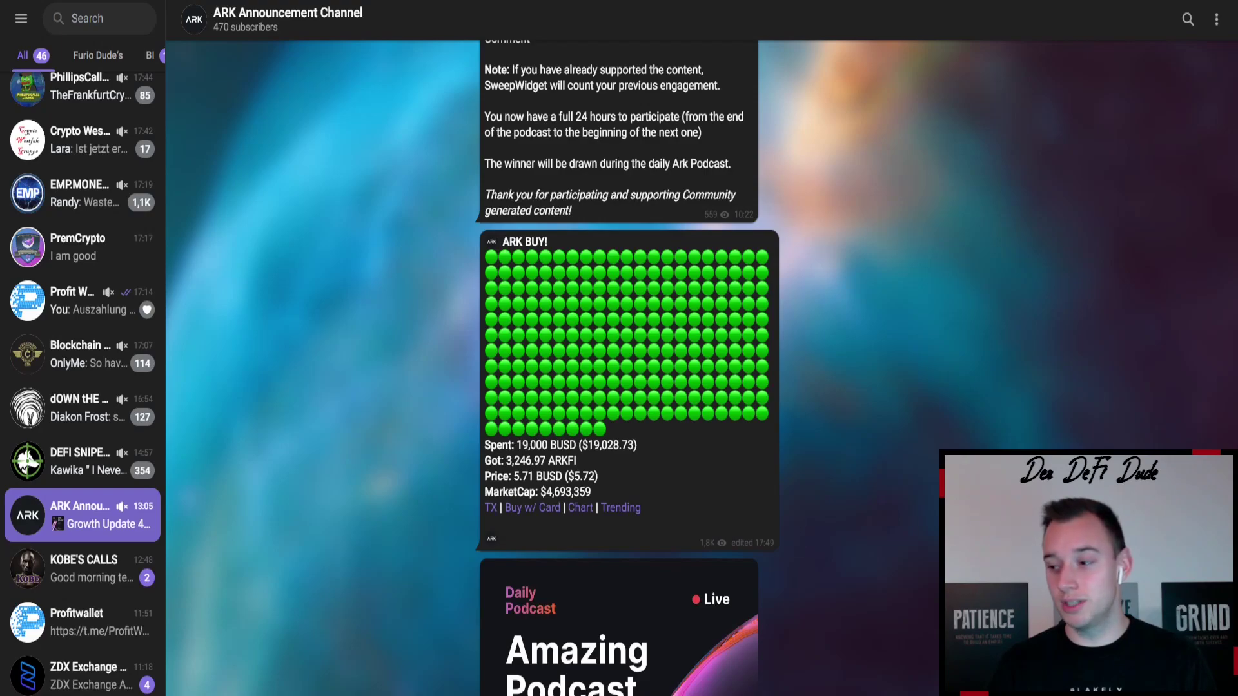
pyautogui.scroll(-4, 1002, 384)
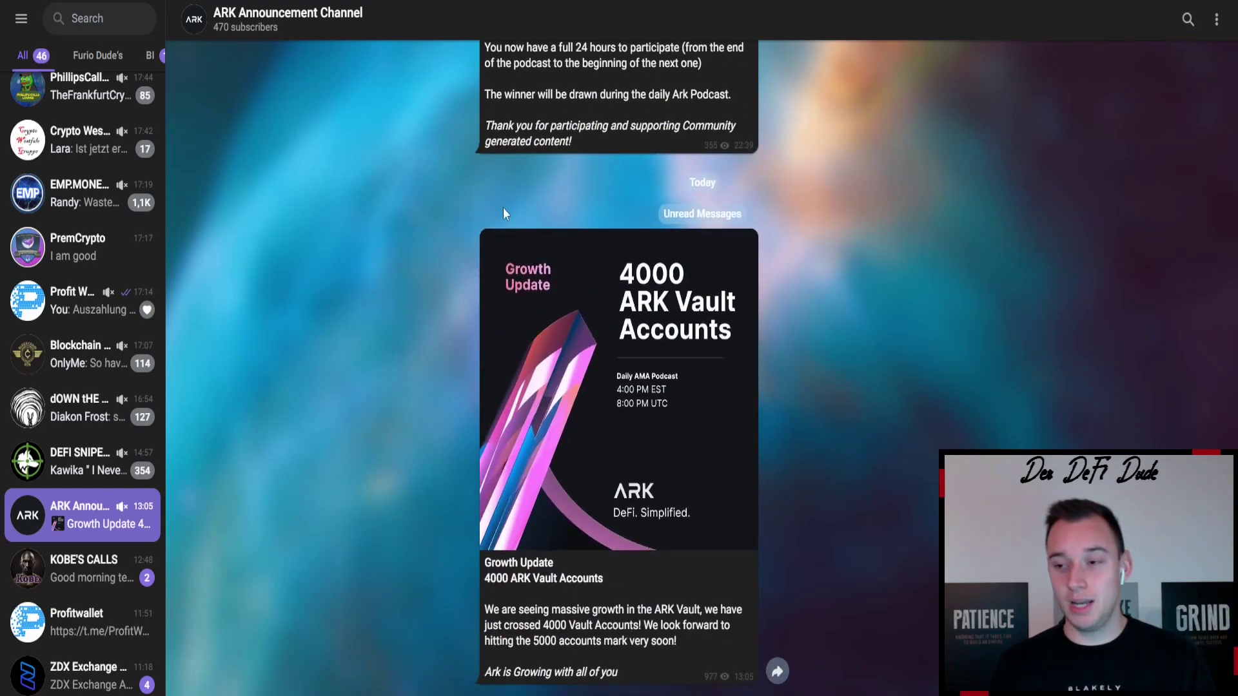
# Step: Enlarge the '4000 ARK Vault Accounts' growth update image in the ARK Announcement Channel
pyautogui.click(584, 363)
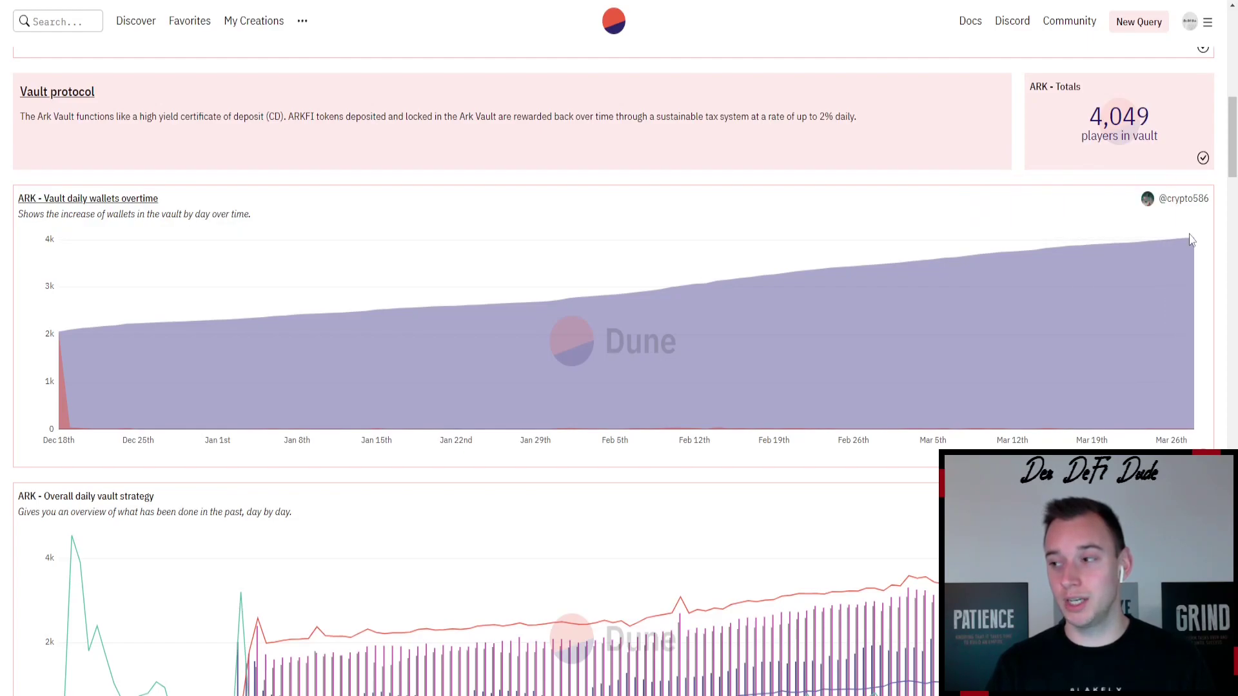
pyautogui.scroll(-10, 1181, 291)
pyautogui.scroll(-10, 1200, 319)
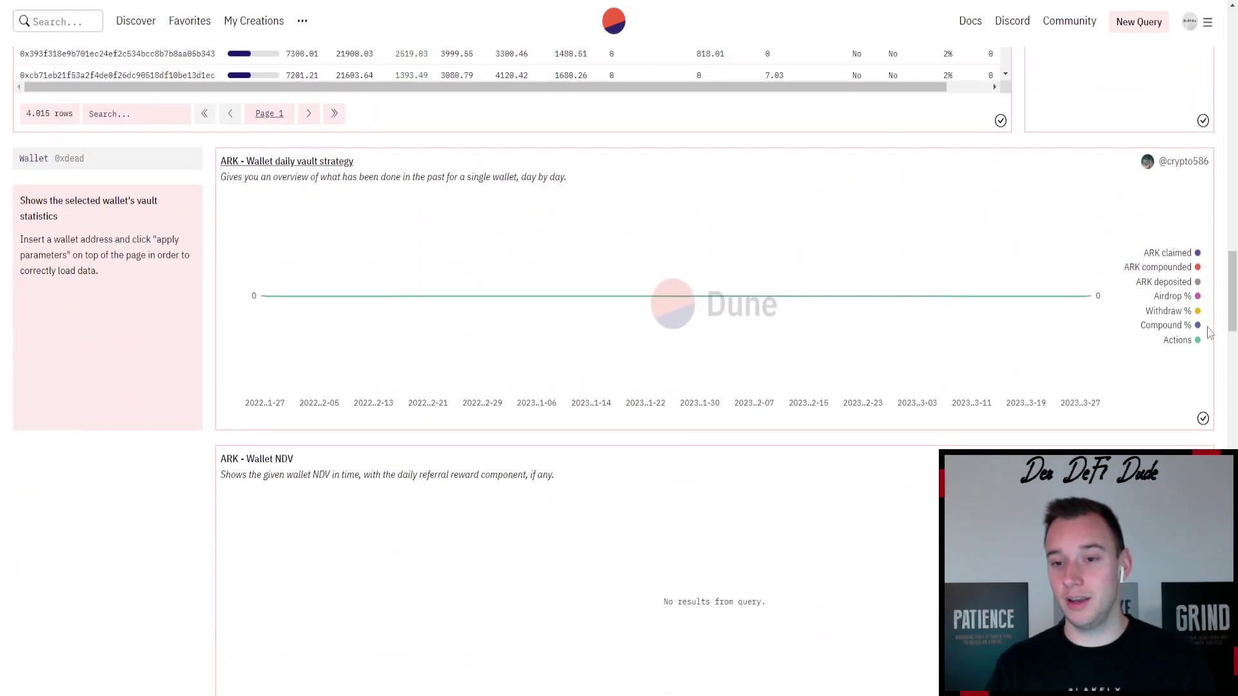
pyautogui.scroll(-5, 1209, 332)
pyautogui.scroll(-5, 1209, 331)
pyautogui.scroll(-2, 871, 291)
pyautogui.scroll(2, 405, 236)
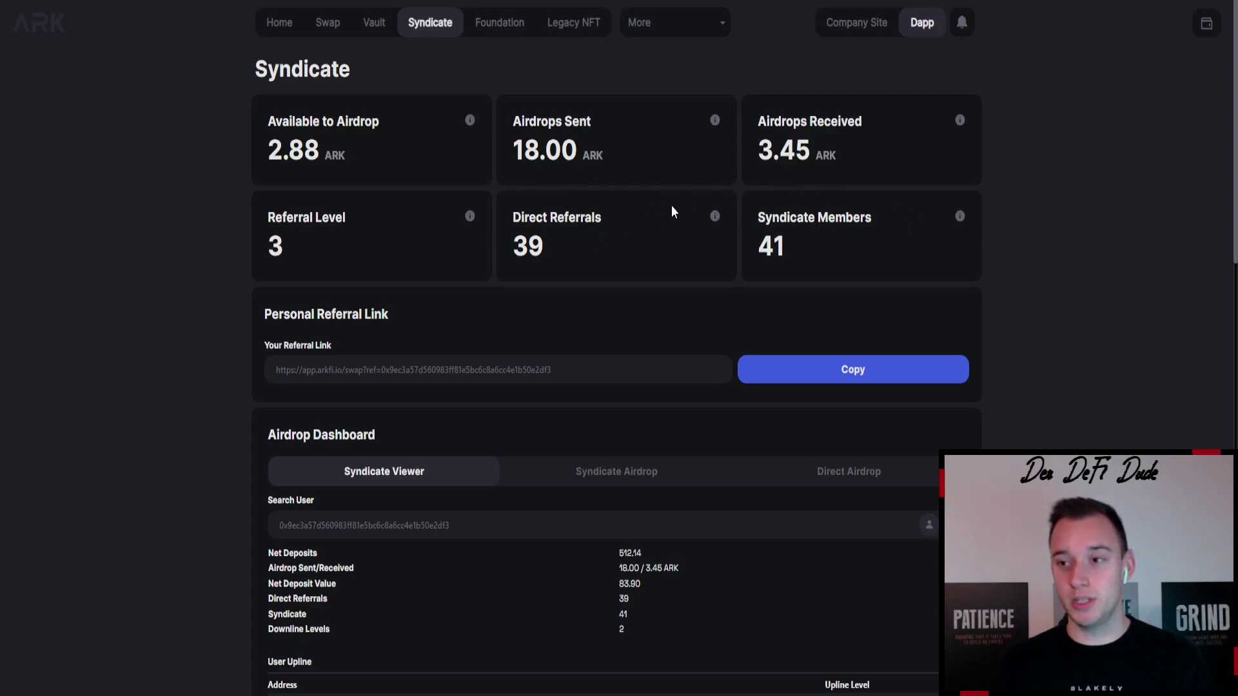
# Step: Calculate the airdrop value 18 × 5.7 = 102.6, then put the calculator away
pyautogui.hotkey('alt', 'Tab')
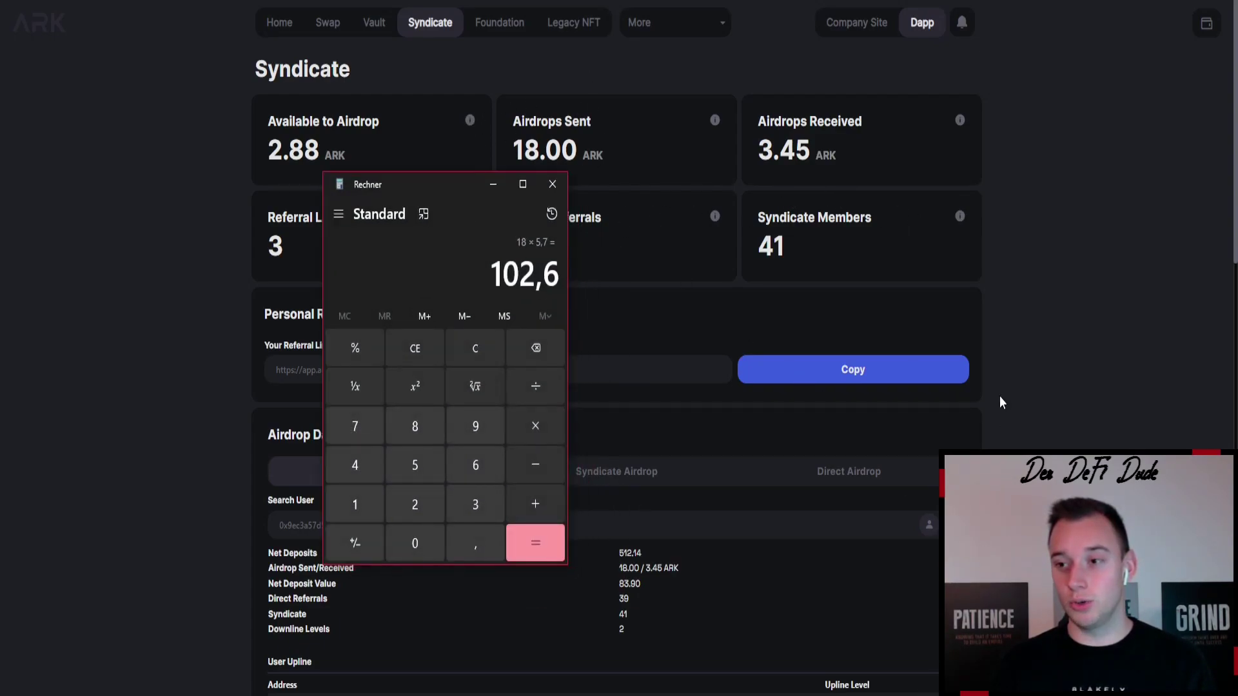
pyautogui.click(492, 184)
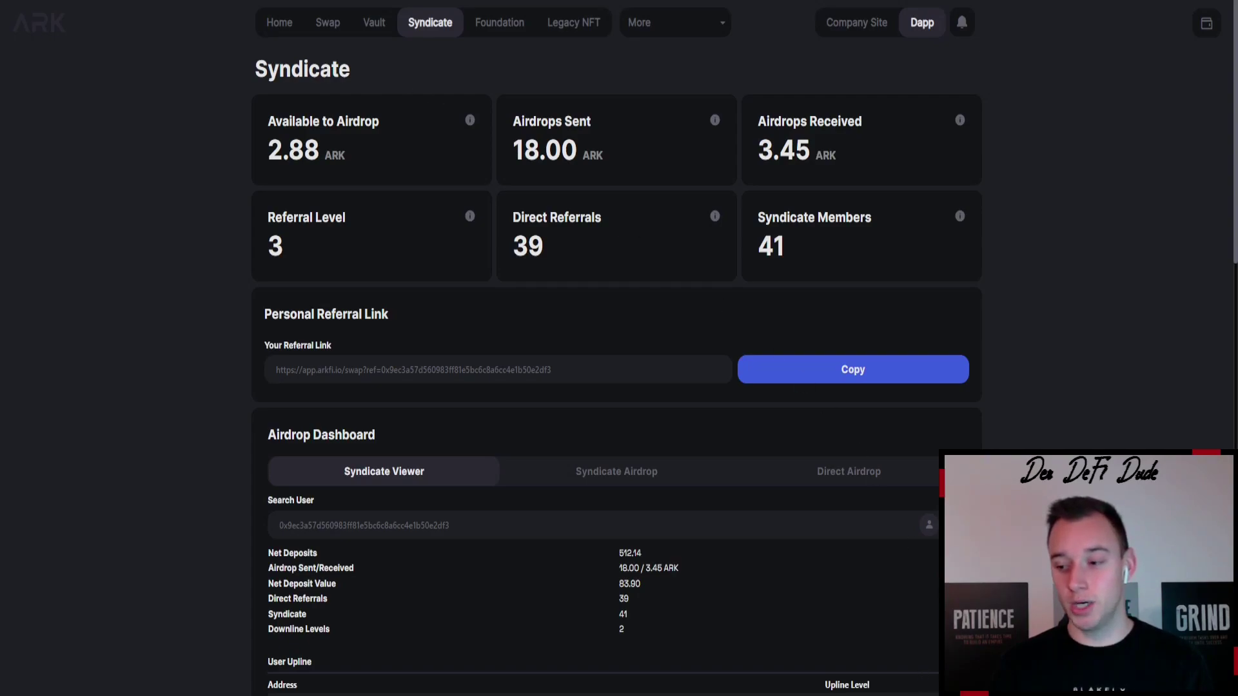
# Step: Select the nine wallet addresses in the 'ARK Airdrop' note, then close it
pyautogui.hotkey('alt', 'Tab')
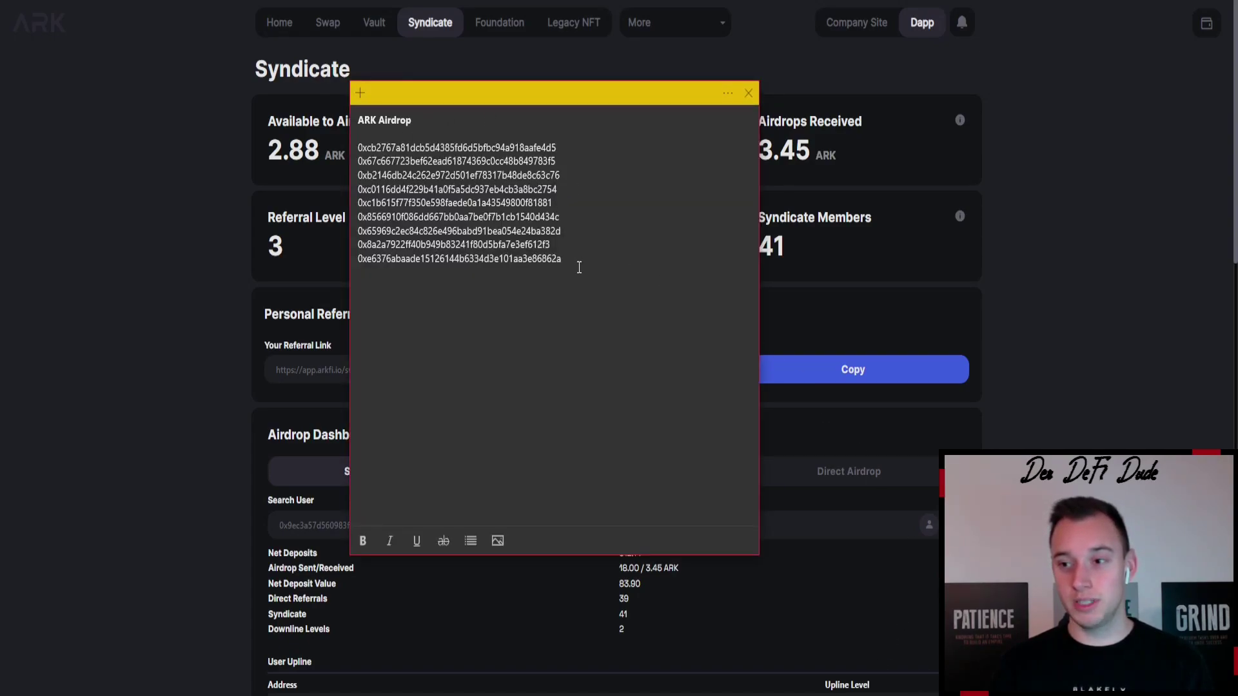
pyautogui.moveTo(579, 268); pyautogui.dragTo(703, 94)
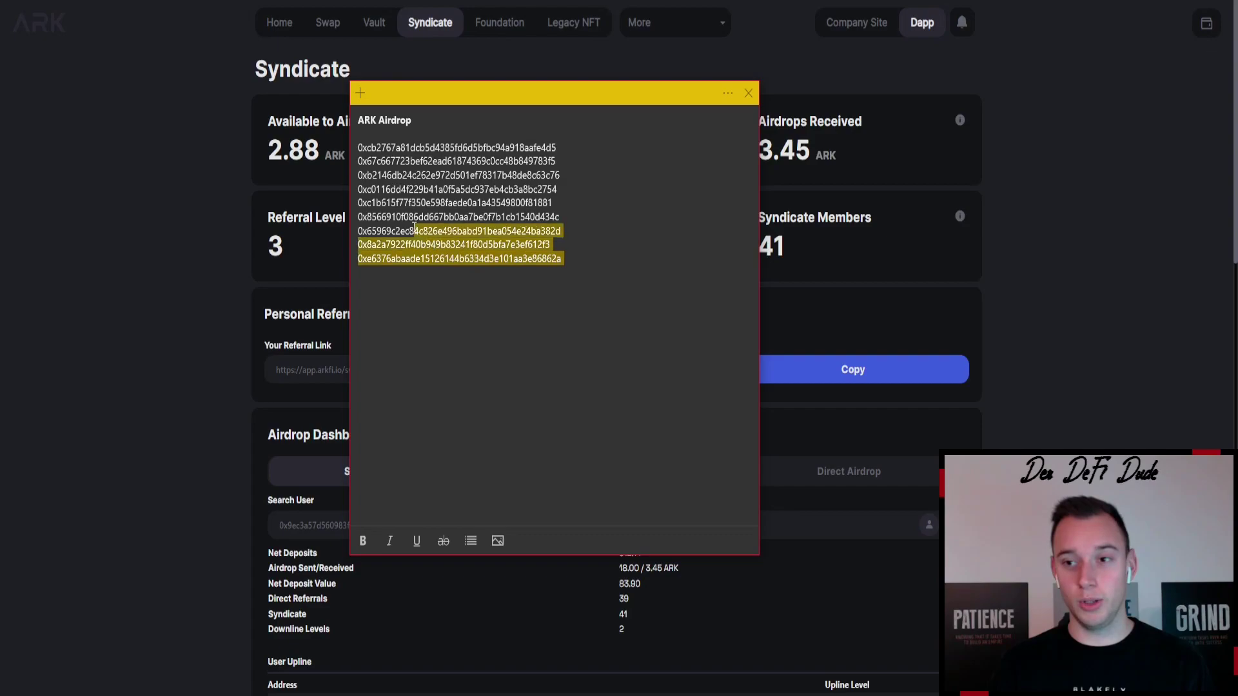
pyautogui.click(1086, 164)
pyautogui.scroll(-5, 942, 369)
pyautogui.scroll(-3, 942, 368)
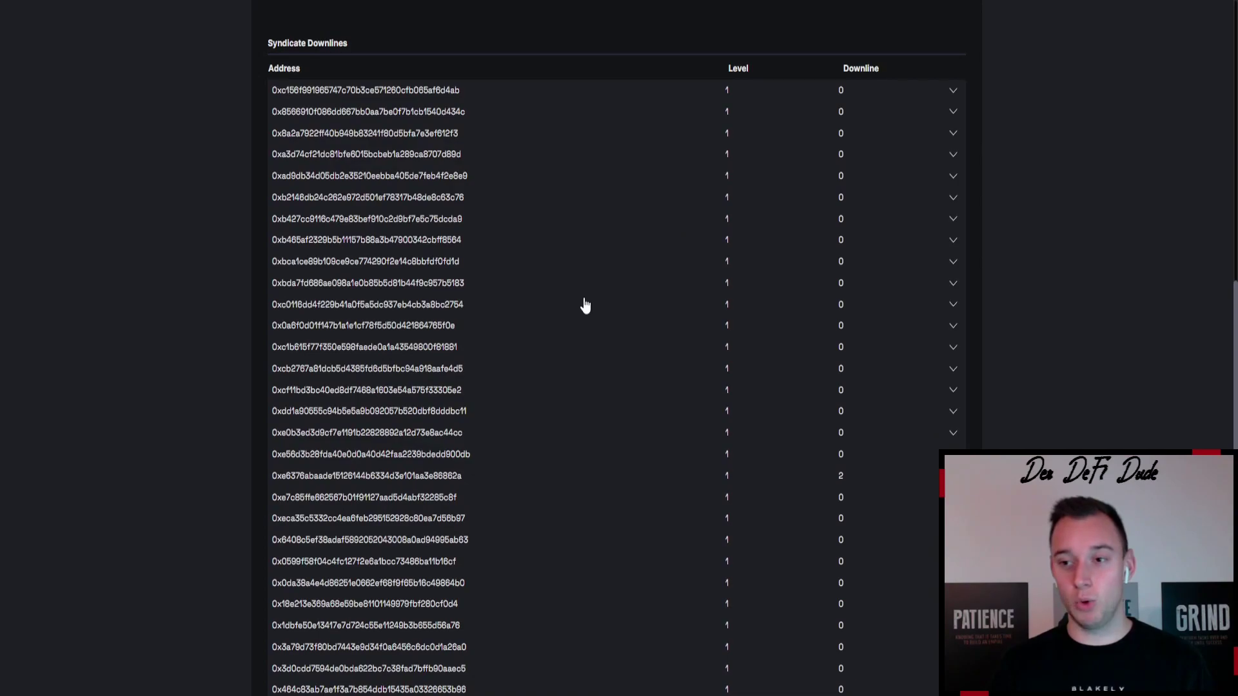
pyautogui.scroll(5, 585, 306)
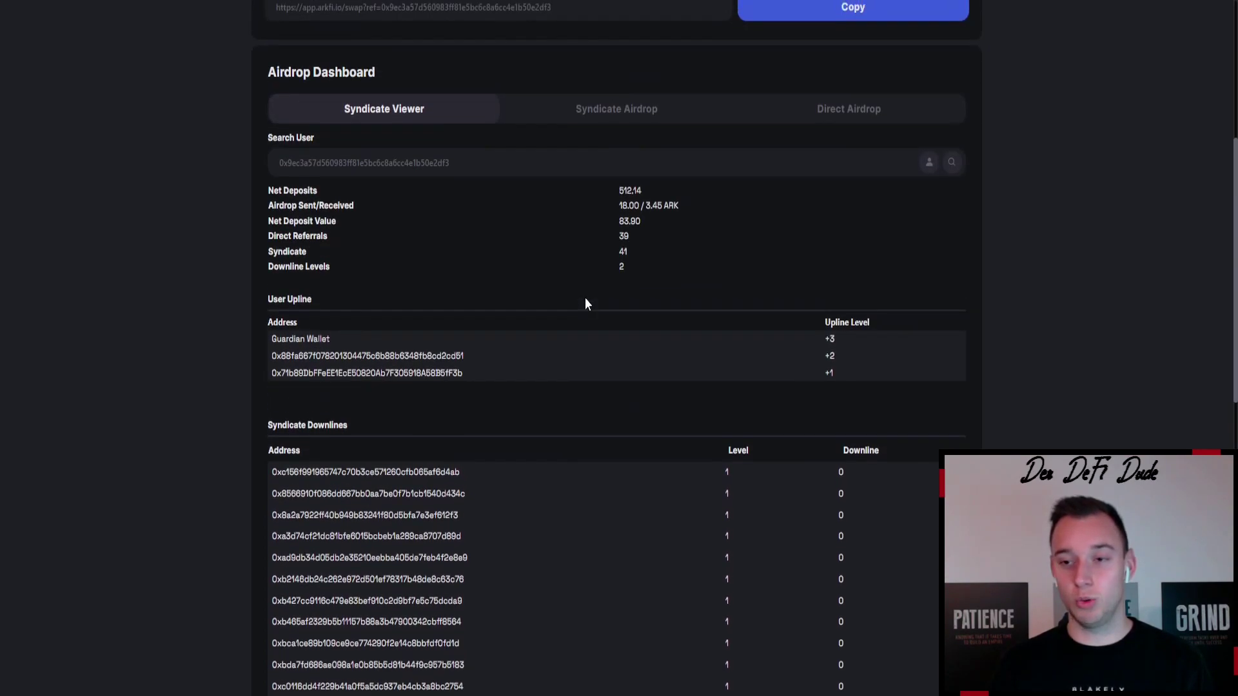
pyautogui.scroll(5, 586, 297)
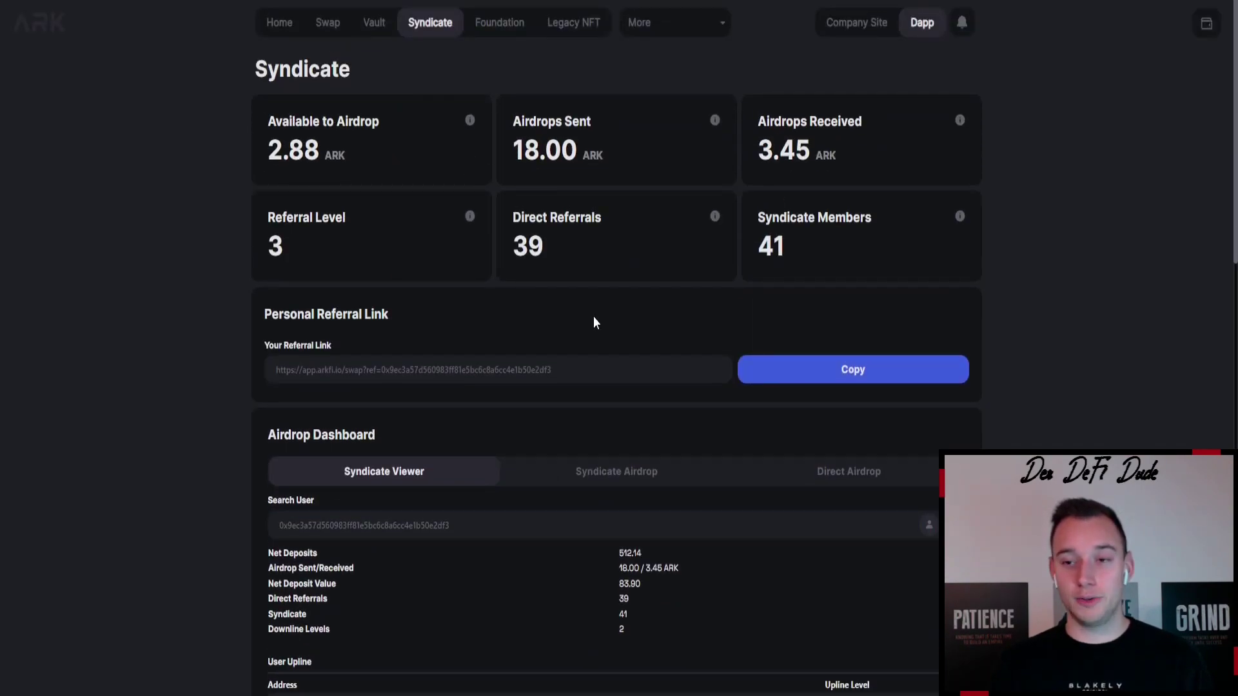
# Step: Review the Vault allocation of 0% compound, 95% withdraw, 5% airdrop without saving changes
pyautogui.click(374, 22)
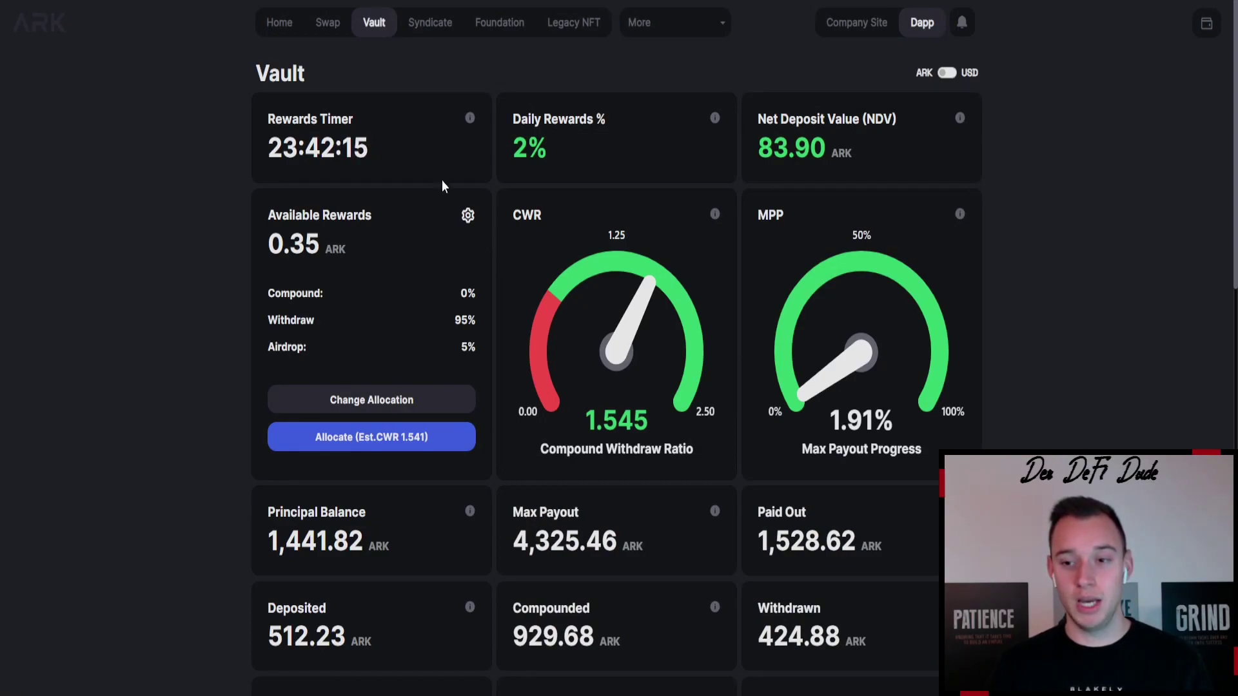
pyautogui.click(371, 398)
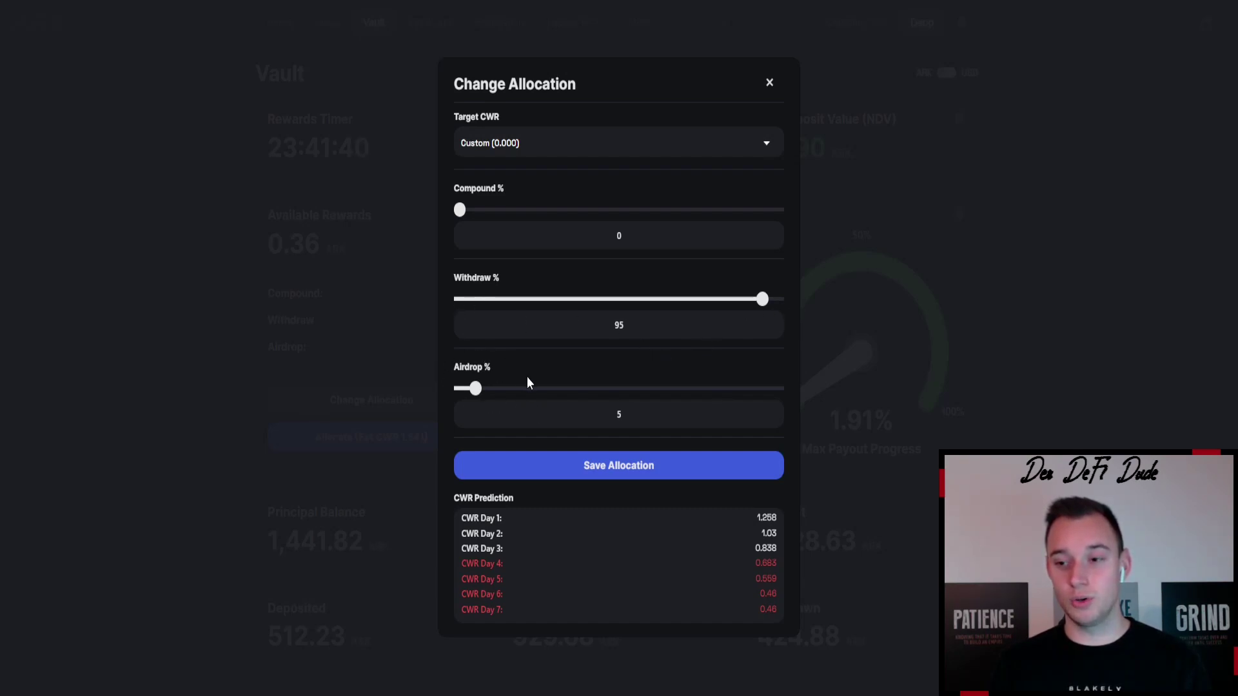
pyautogui.click(319, 290)
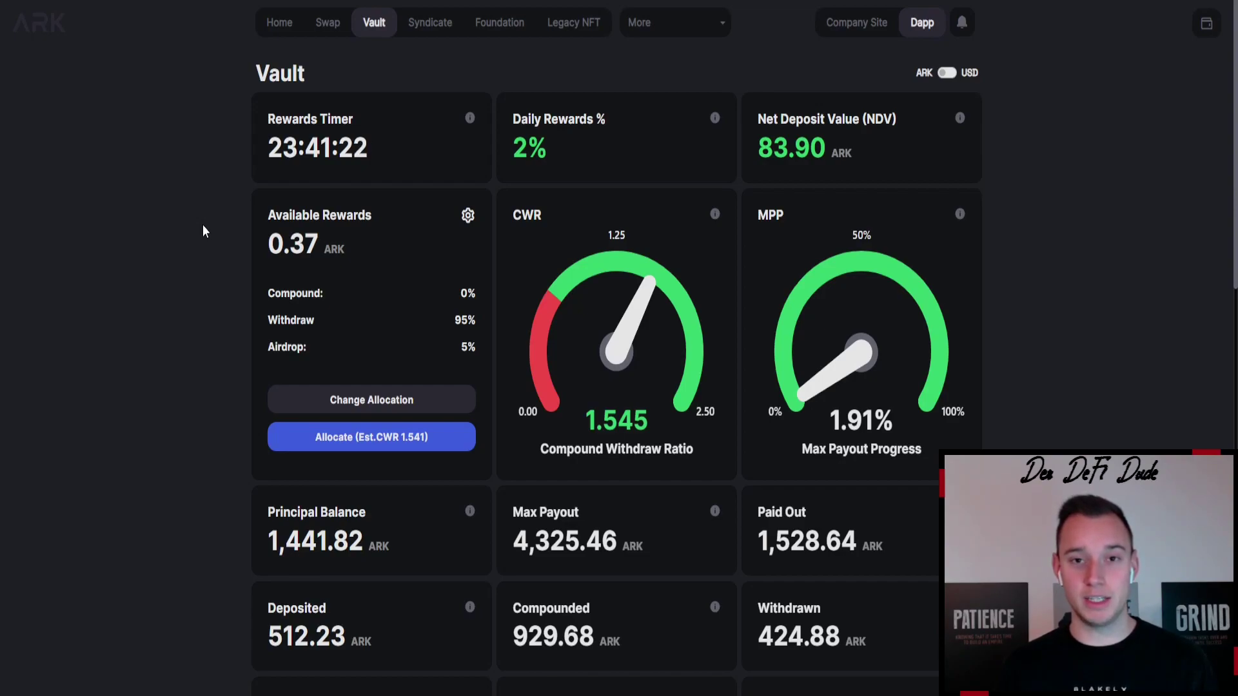
# Step: Highlight the 2% Daily Rewards figure on the Vault page
pyautogui.moveTo(560, 153); pyautogui.dragTo(503, 146)
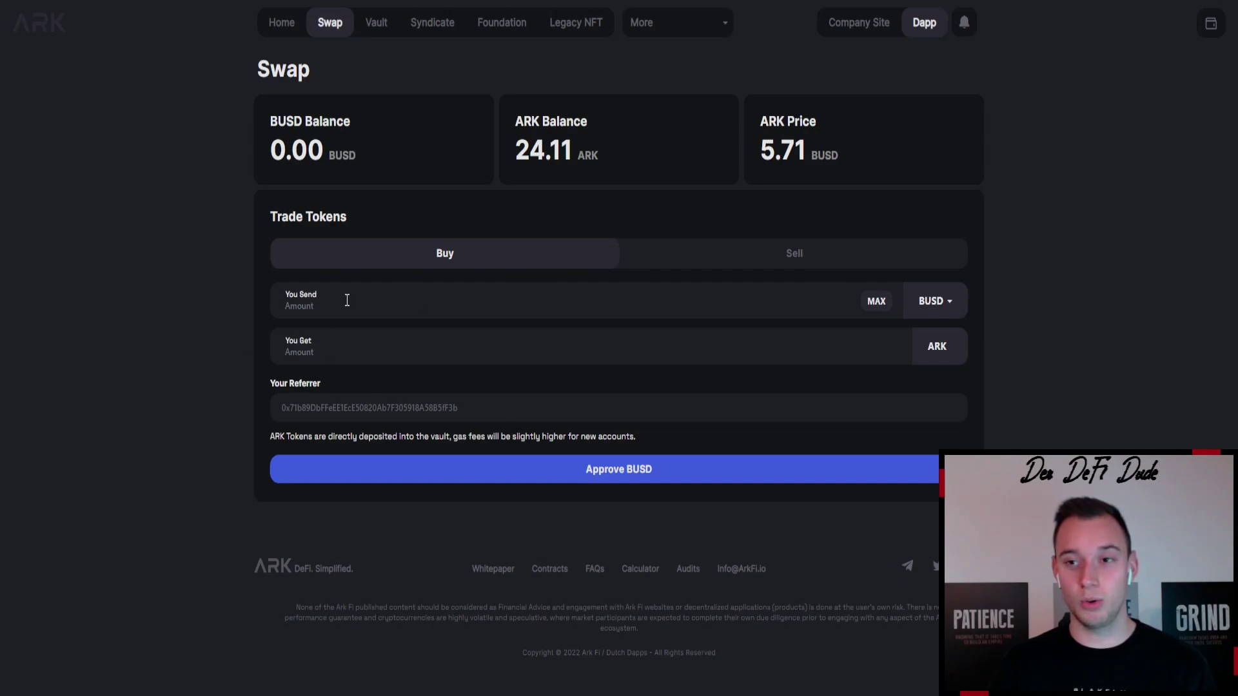
# Step: Return to the Vault dashboard and highlight the 1,441.82 ARK principal balance
pyautogui.click(376, 24)
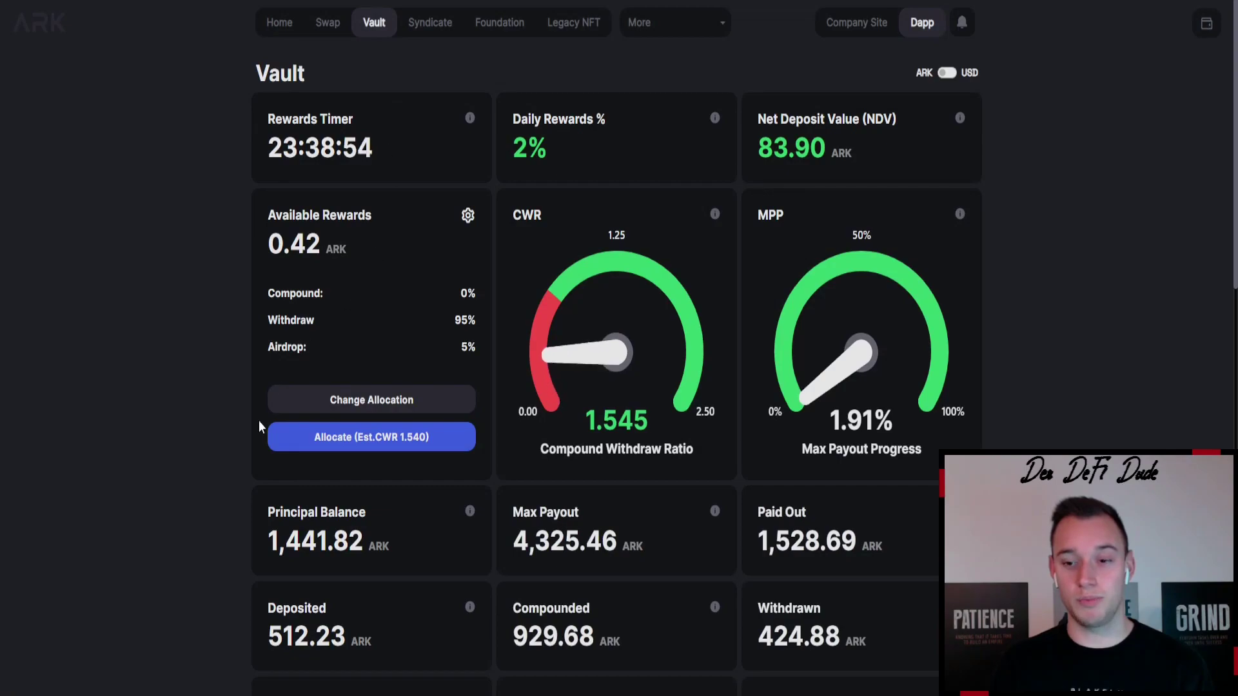
pyautogui.moveTo(270, 542); pyautogui.dragTo(411, 548)
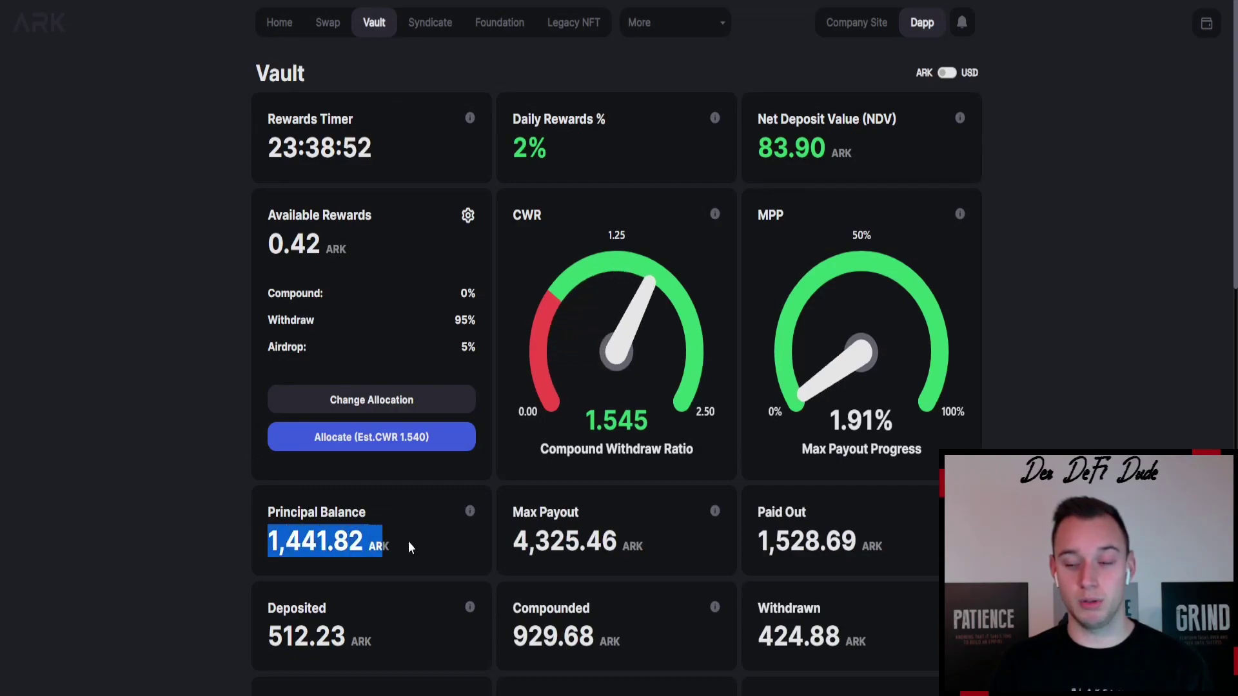